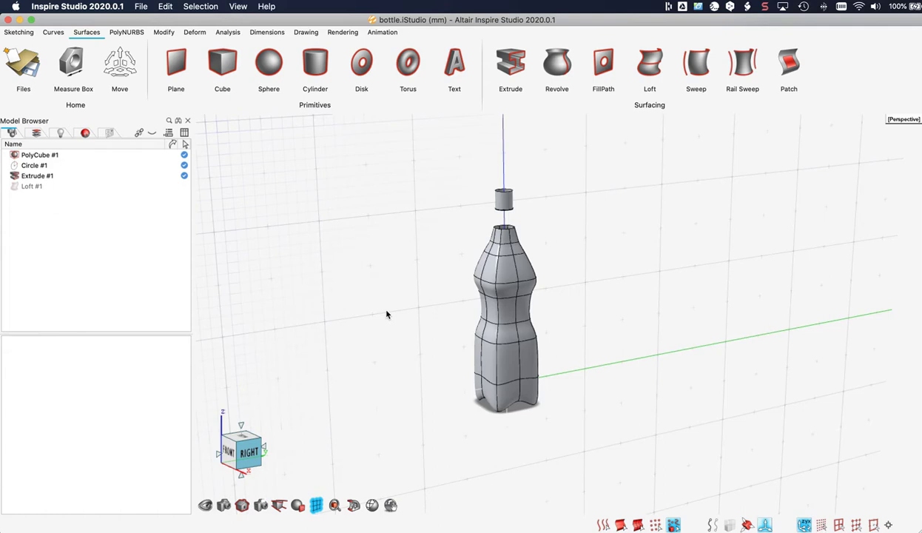
# Step: Inspect the bottle body's control cage by switching Nurbify off and back on, and leave PolyNURBS editing
pyautogui.doubleClick(505, 270)
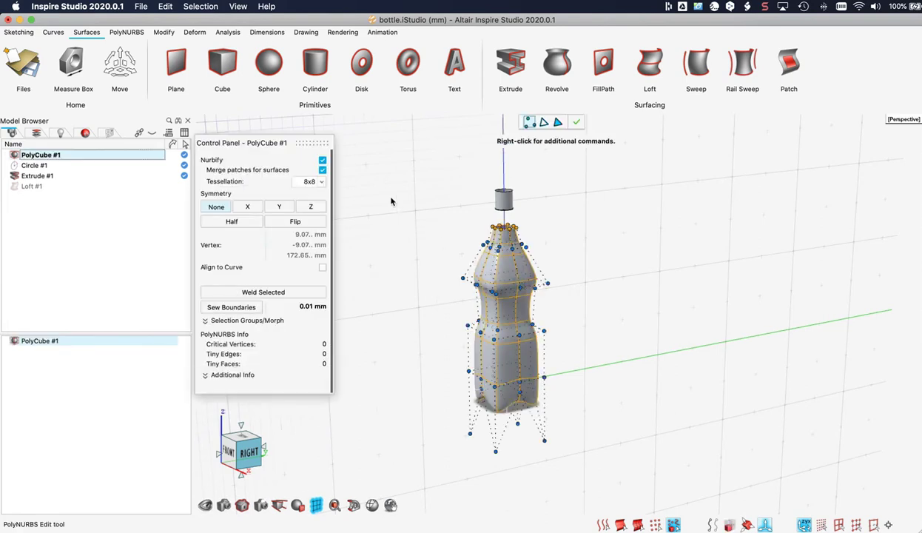
pyautogui.click(322, 160)
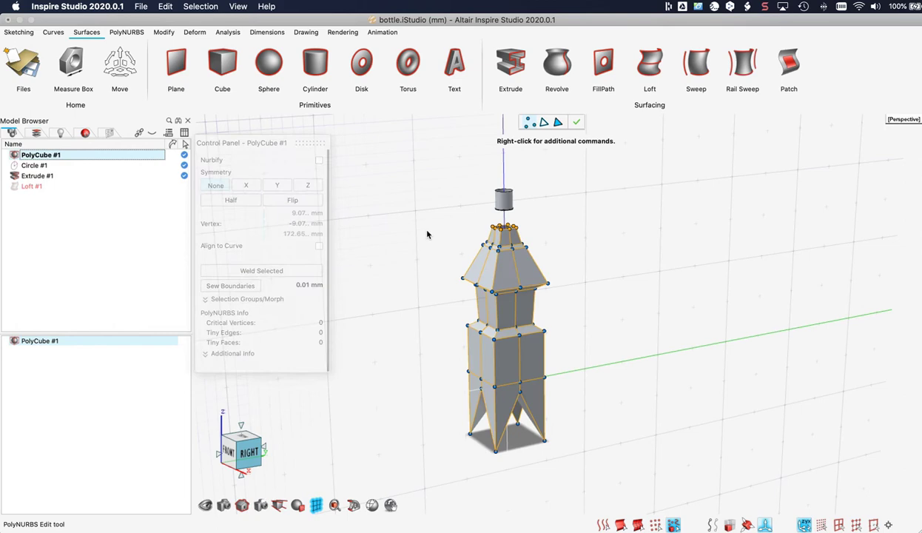
pyautogui.moveTo(434, 239); pyautogui.dragTo(562, 229, button='middle')
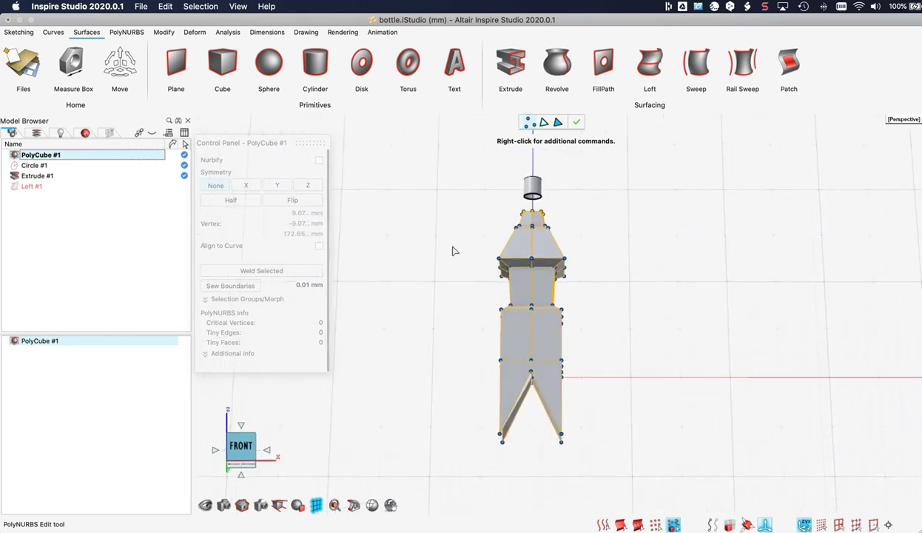
pyautogui.scroll(5, 573, 240)
pyautogui.moveTo(475, 269); pyautogui.dragTo(412, 249, button='middle')
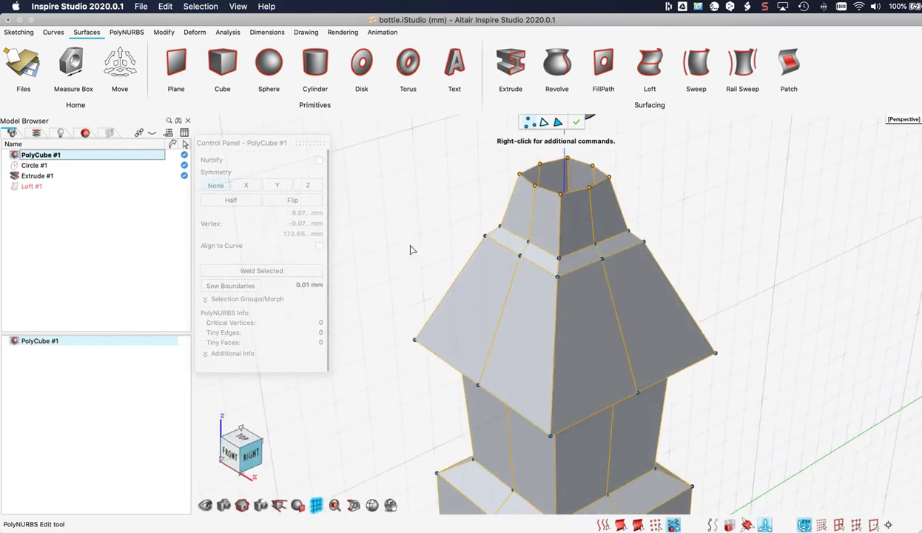
pyautogui.click(321, 160)
pyautogui.moveTo(555, 185); pyautogui.dragTo(553, 231, button='middle')
pyautogui.scroll(-1, 556, 278)
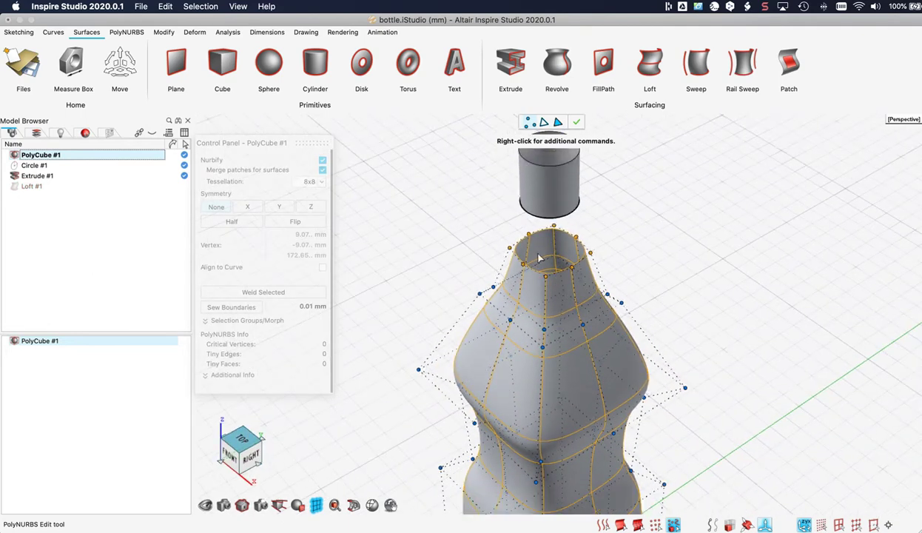
pyautogui.scroll(-2, 564, 319)
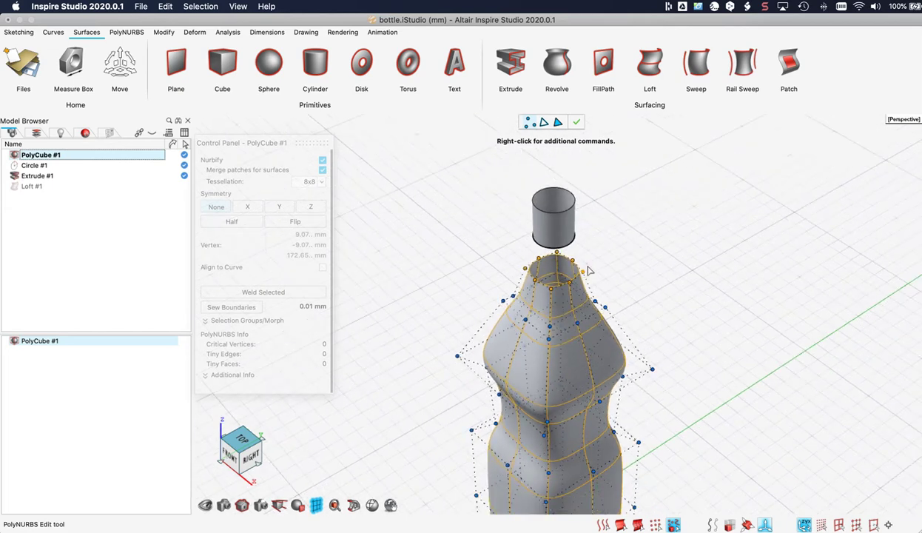
pyautogui.moveTo(587, 272); pyautogui.dragTo(571, 248, button='middle')
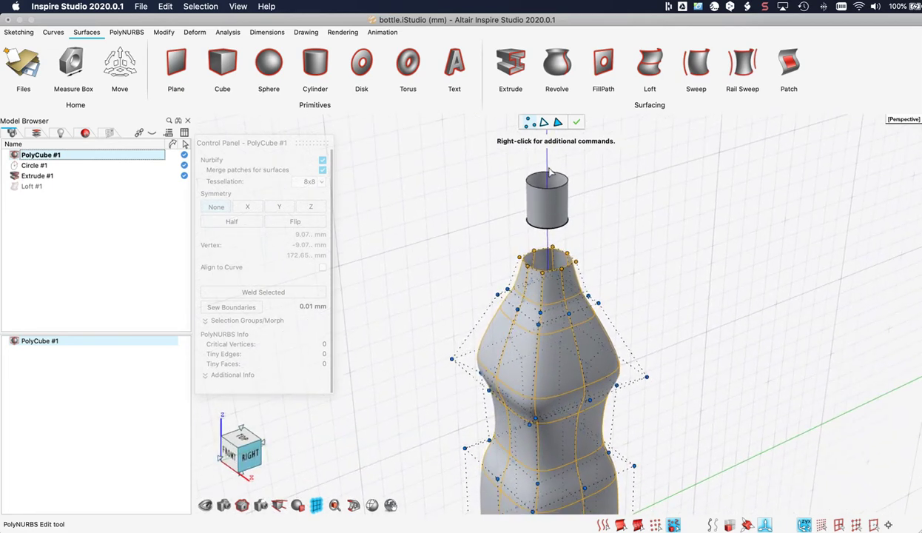
pyautogui.scroll(2, 540, 168)
pyautogui.moveTo(534, 161); pyautogui.dragTo(525, 188, button='right')
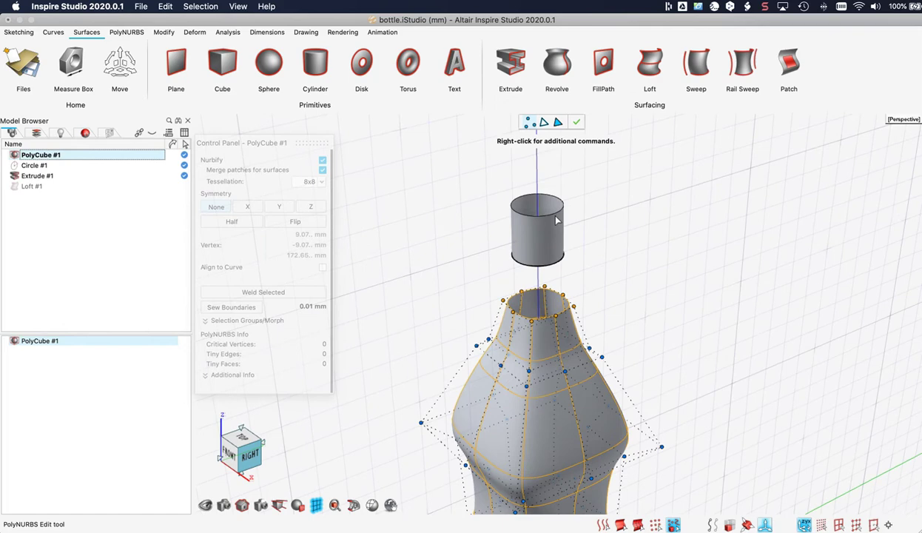
pyautogui.press('Escape')
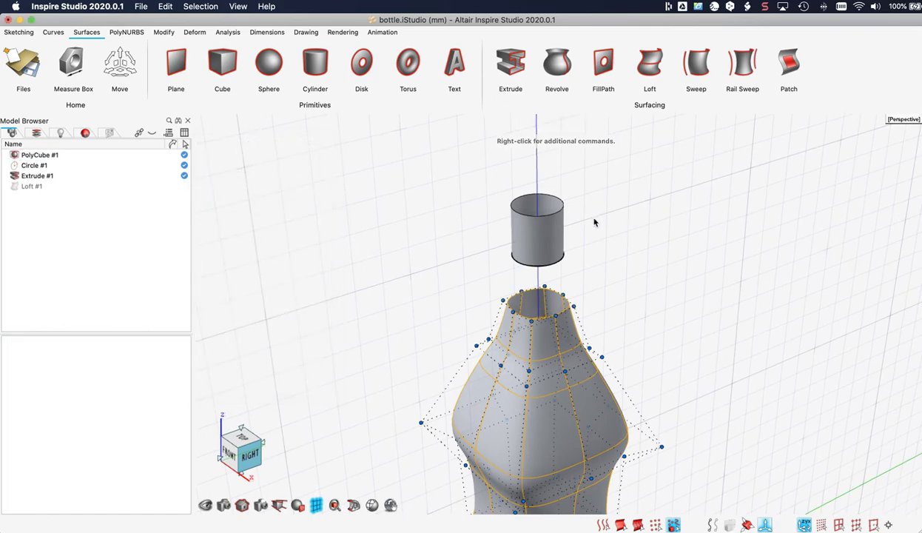
# Step: Shorten the extruded cylinder above the bottle to about 13.3 mm high
pyautogui.click(564, 265)
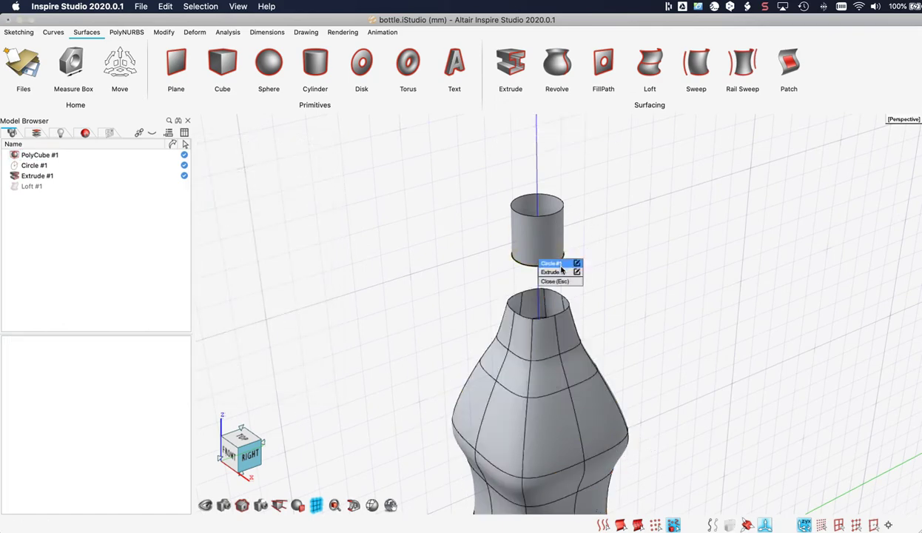
pyautogui.click(552, 264)
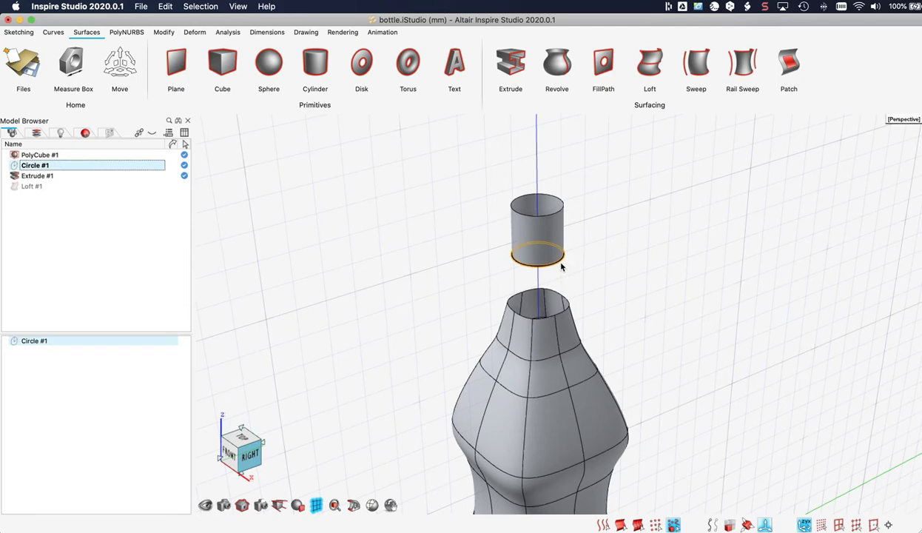
pyautogui.doubleClick(558, 234)
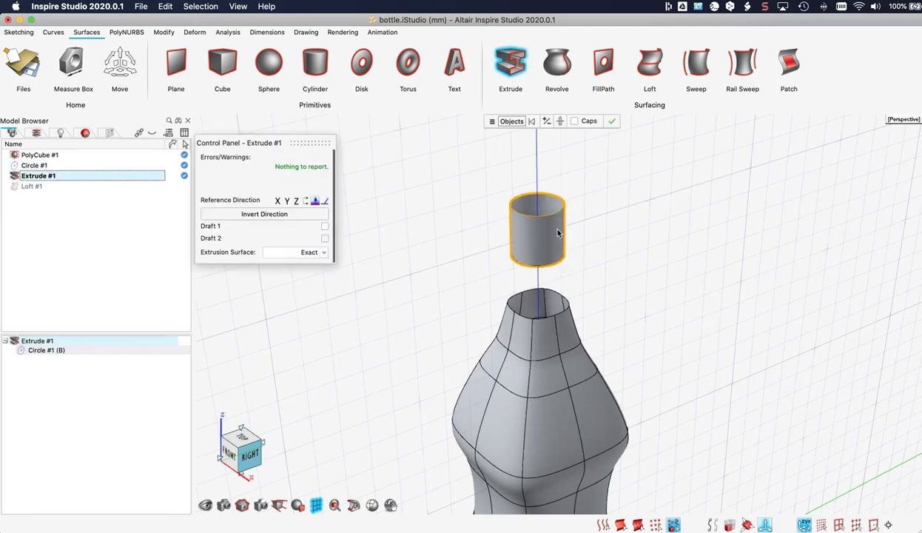
pyautogui.moveTo(538, 197); pyautogui.dragTo(561, 210)
pyautogui.rightClick(467, 242)
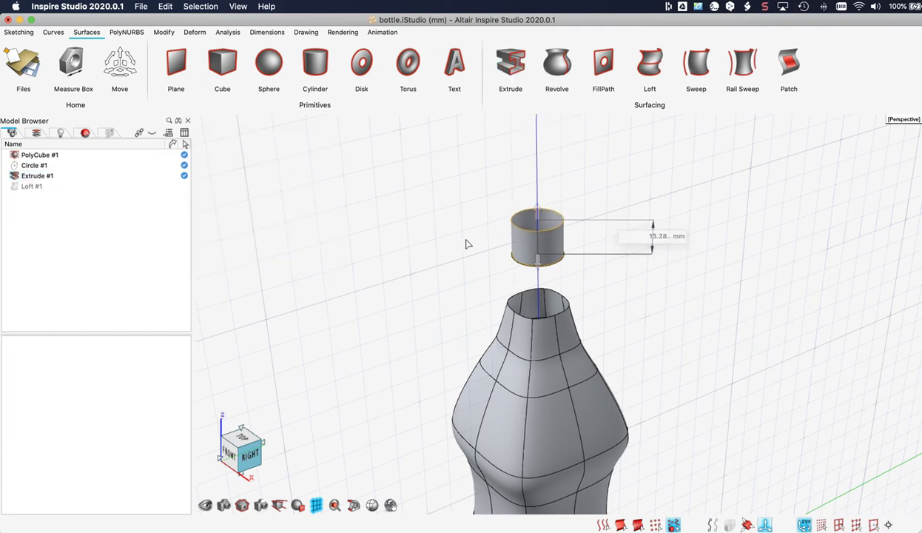
# Step: Loft from the bottle body's open top edge to the lower edge of the extruded cylinder, without rails
pyautogui.moveTo(518, 296); pyautogui.dragTo(492, 272, button='middle')
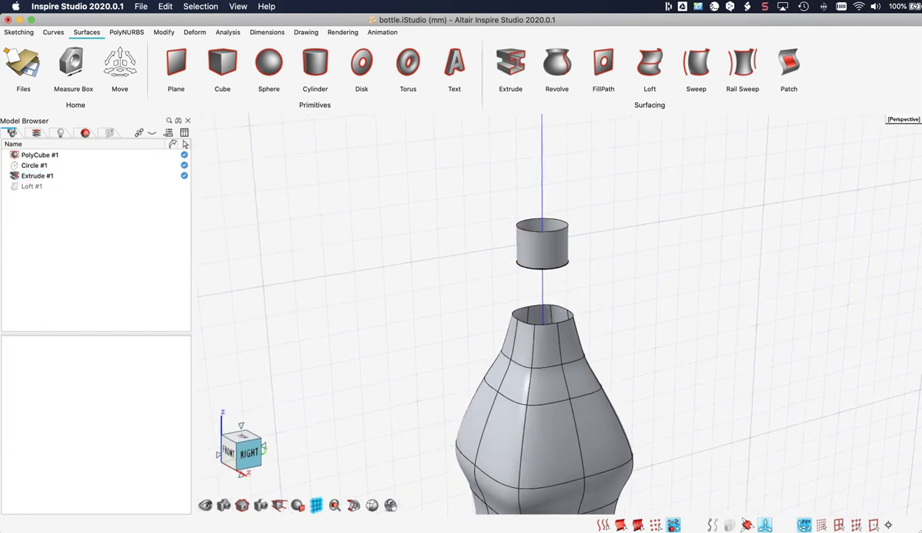
pyautogui.moveTo(491, 272); pyautogui.dragTo(458, 245, button='right')
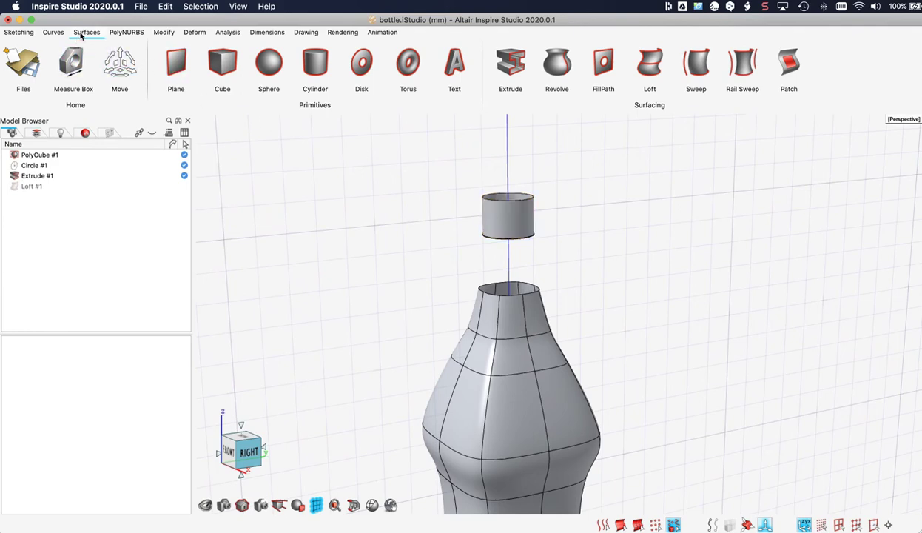
pyautogui.click(645, 71)
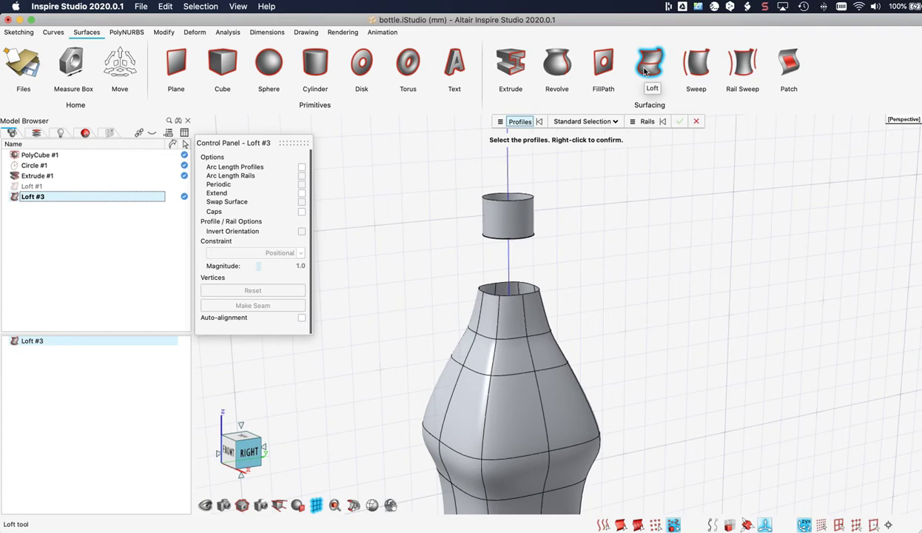
pyautogui.click(492, 287)
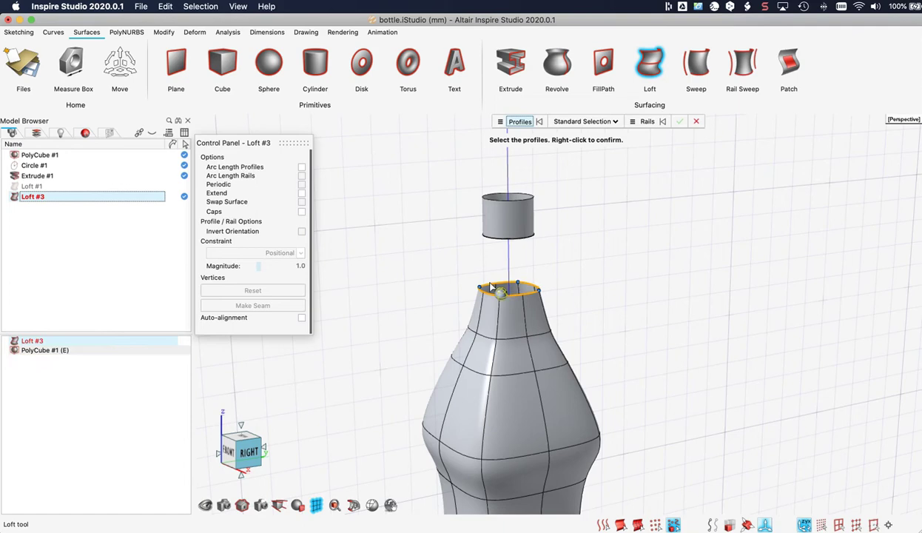
pyautogui.click(490, 234)
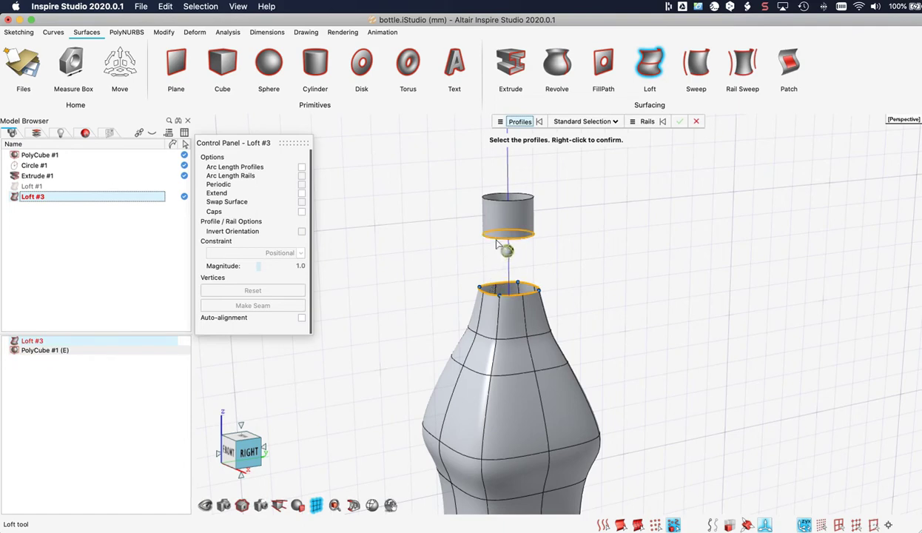
pyautogui.click(497, 243)
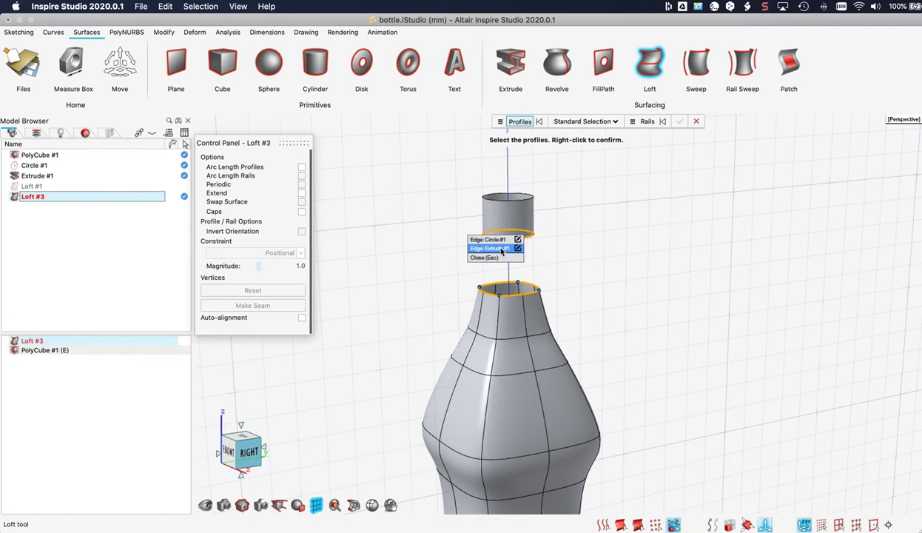
pyautogui.click(501, 249)
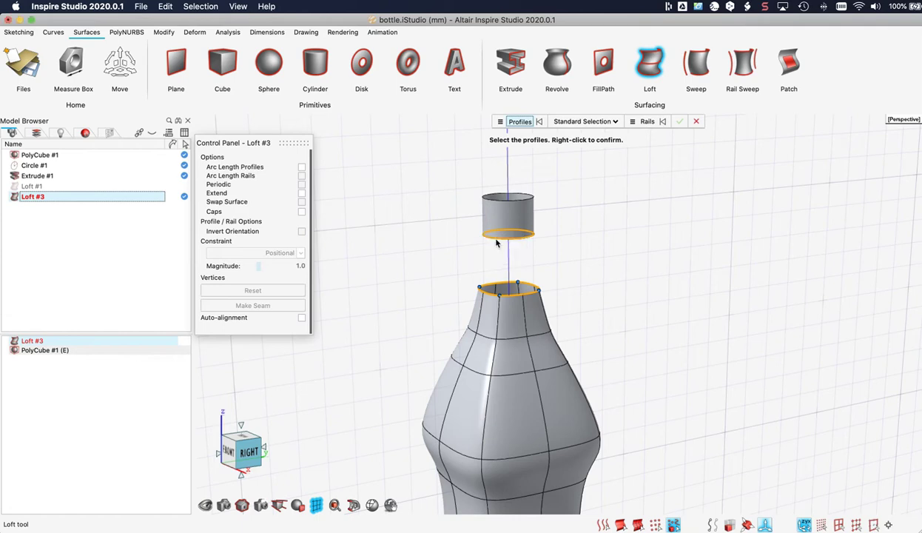
pyautogui.moveTo(518, 311); pyautogui.dragTo(508, 270, button='middle')
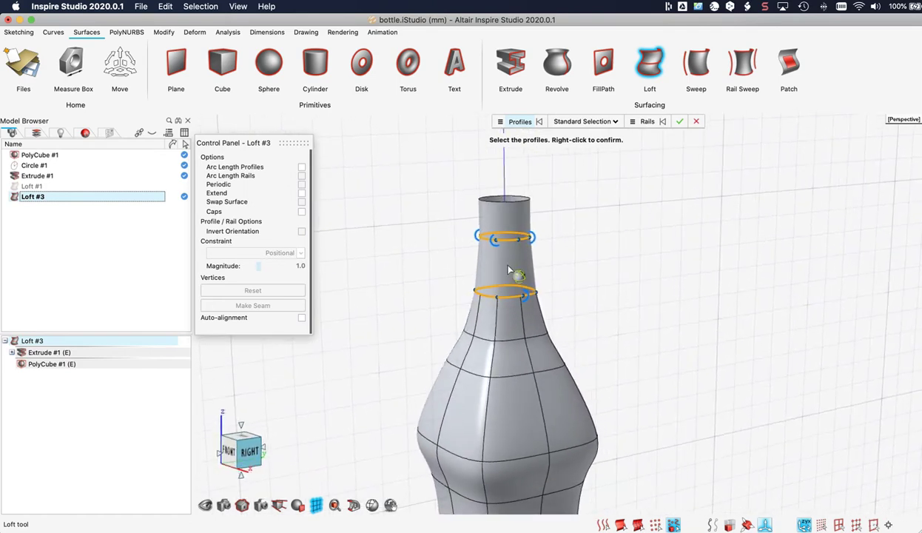
pyautogui.rightClick(570, 249)
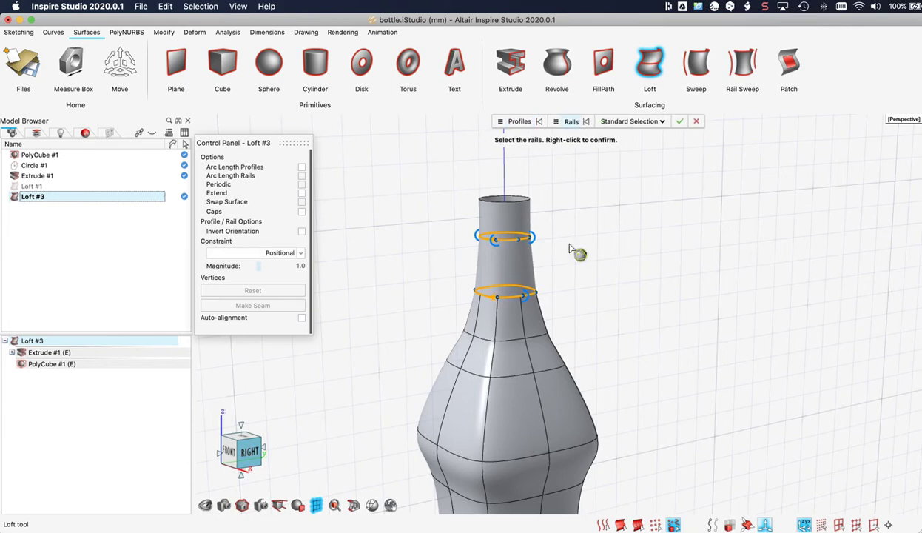
pyautogui.rightClick(567, 250)
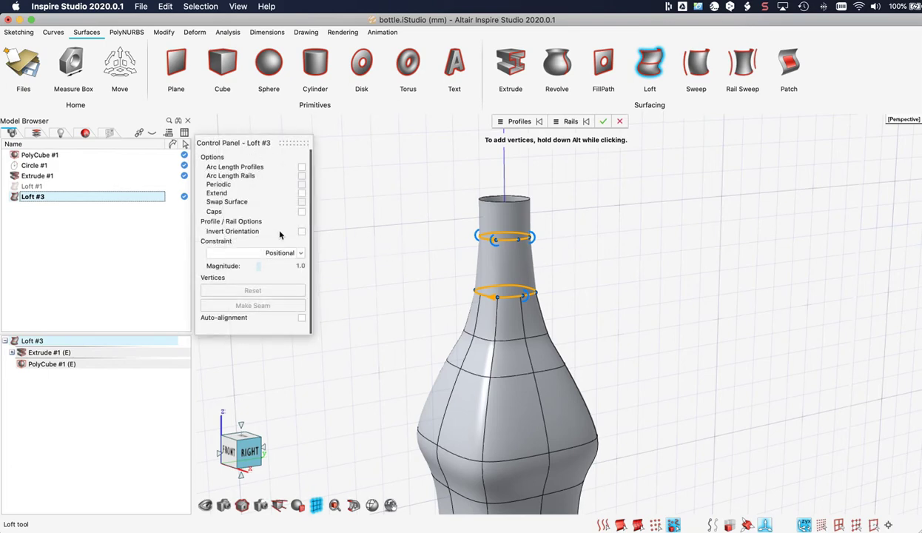
# Step: Try Surface Tangency (G1) as the constraint for the neck loft
pyautogui.scroll(5, 442, 285)
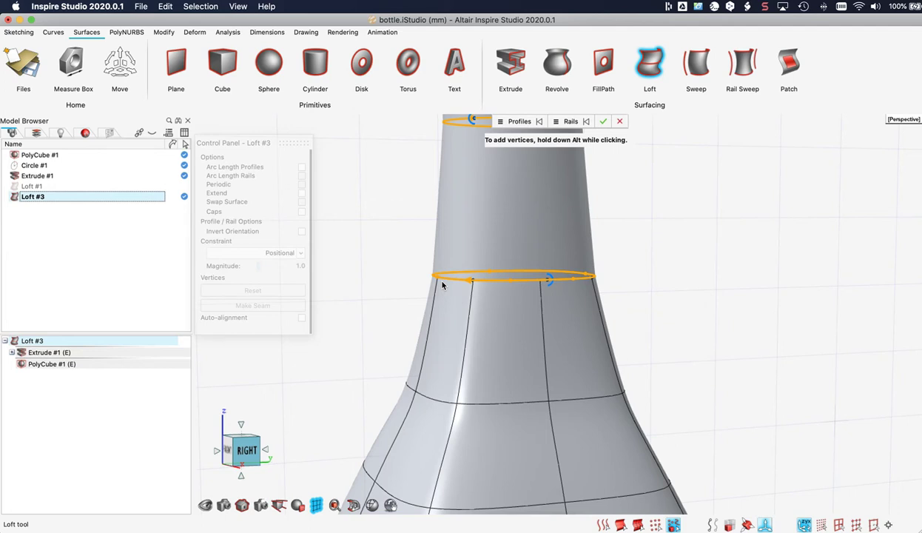
pyautogui.click(295, 252)
pyautogui.click(283, 272)
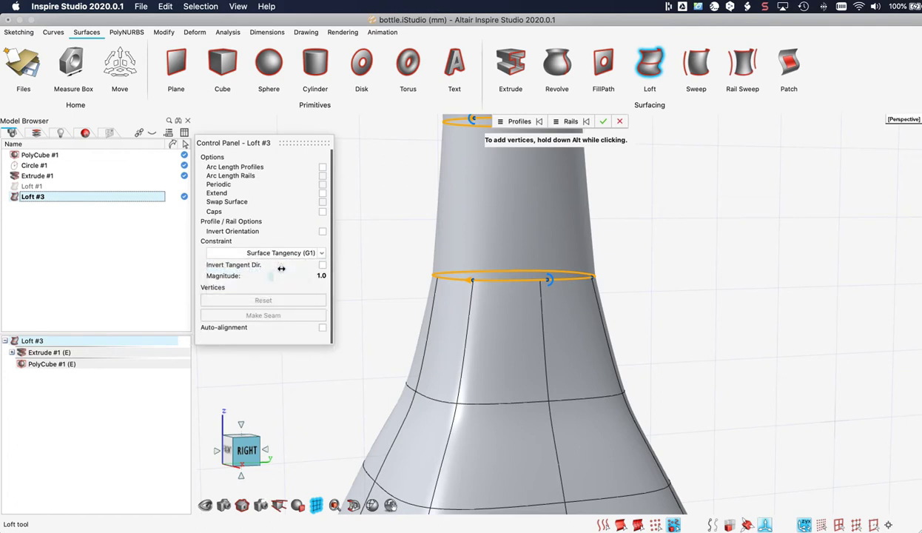
# Step: Set the neck loft's constraint to Surface Curvature (G2) and accept the loft
pyautogui.click(280, 253)
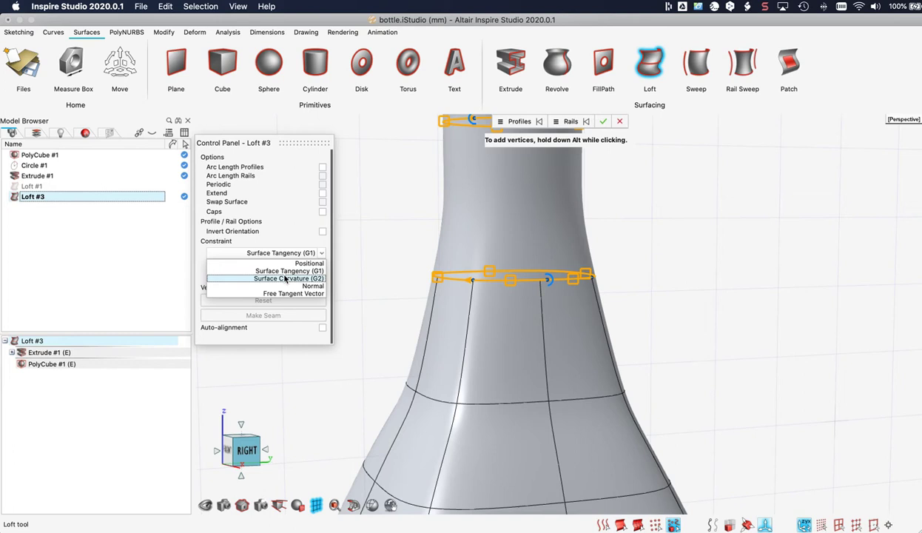
pyautogui.click(284, 278)
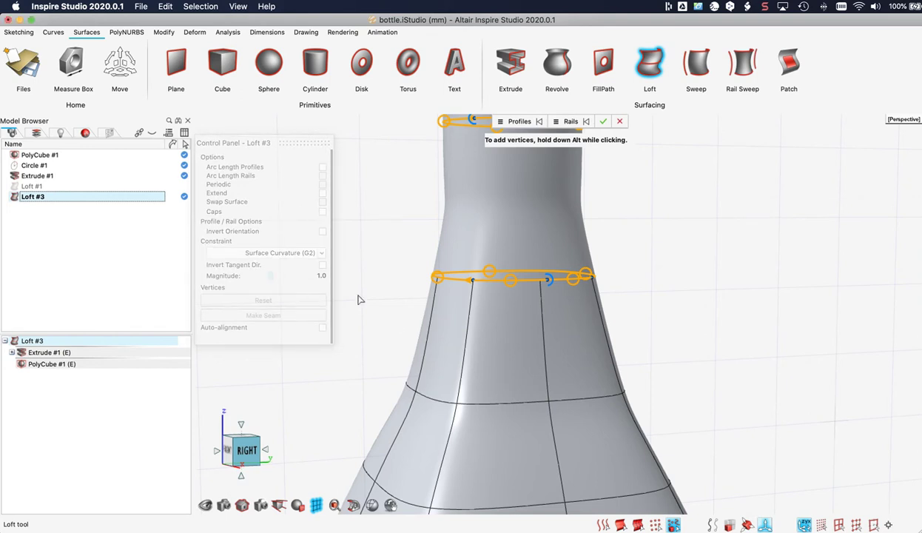
pyautogui.click(604, 122)
# Step: Examine the loft's transitions to the cylinder and bottle body with zebra stripes, and restore normal shading
pyautogui.scroll(-6, 612, 383)
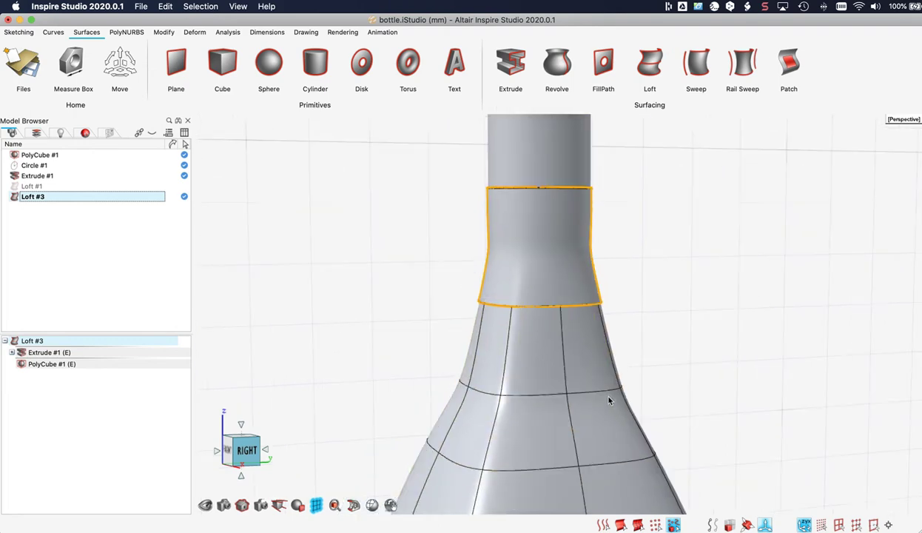
pyautogui.moveTo(590, 385); pyautogui.dragTo(455, 369, button='right')
pyautogui.moveTo(454, 369); pyautogui.dragTo(405, 384, button='middle')
pyautogui.moveTo(596, 309); pyautogui.dragTo(634, 319, button='middle')
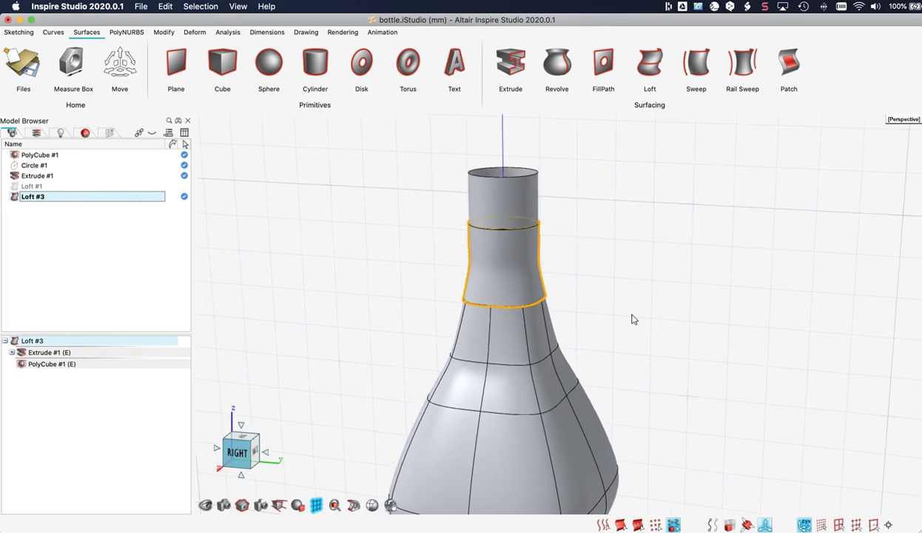
pyautogui.press('z')
pyautogui.moveTo(586, 317)
pyautogui.mouseDown(button='middle')
pyautogui.moveTo(564, 317)
pyautogui.moveTo(577, 302)
pyautogui.moveTo(566, 304)
pyautogui.moveTo(585, 296)
pyautogui.moveTo(553, 299)
pyautogui.mouseUp(button='middle')
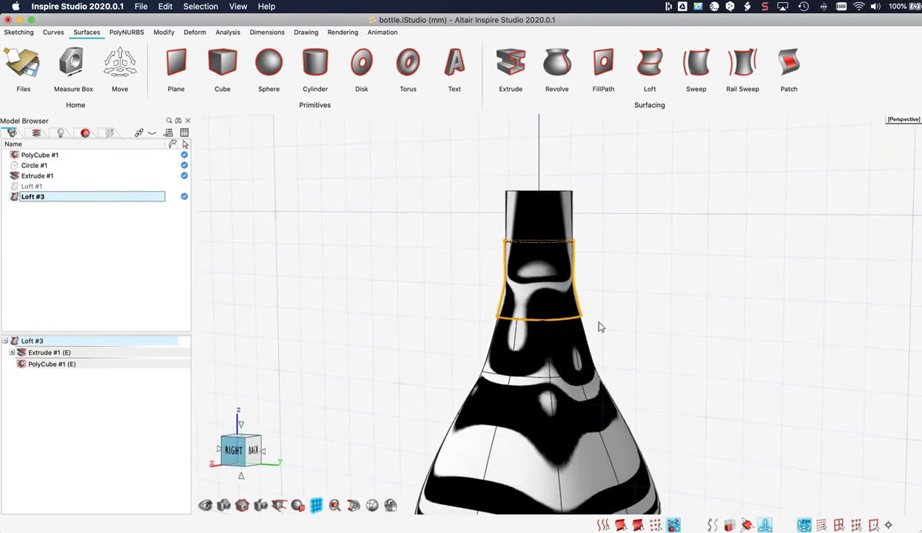
pyautogui.press('z')
pyautogui.moveTo(600, 327); pyautogui.dragTo(555, 328, button='right')
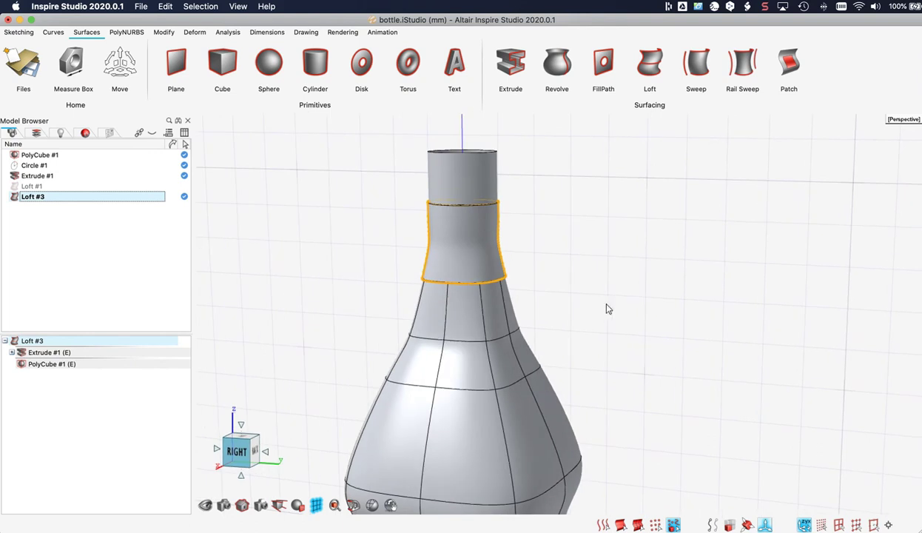
pyautogui.moveTo(618, 300); pyautogui.dragTo(642, 303, button='right')
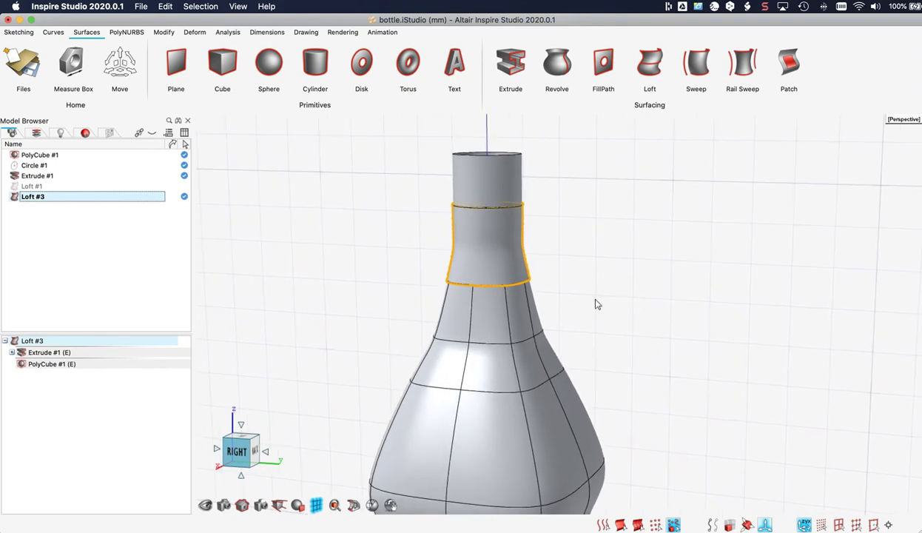
# Step: Move the extruded cylinder down along the vertical axis to a manipulator height of about 197 mm
pyautogui.click(495, 179)
pyautogui.press('m')
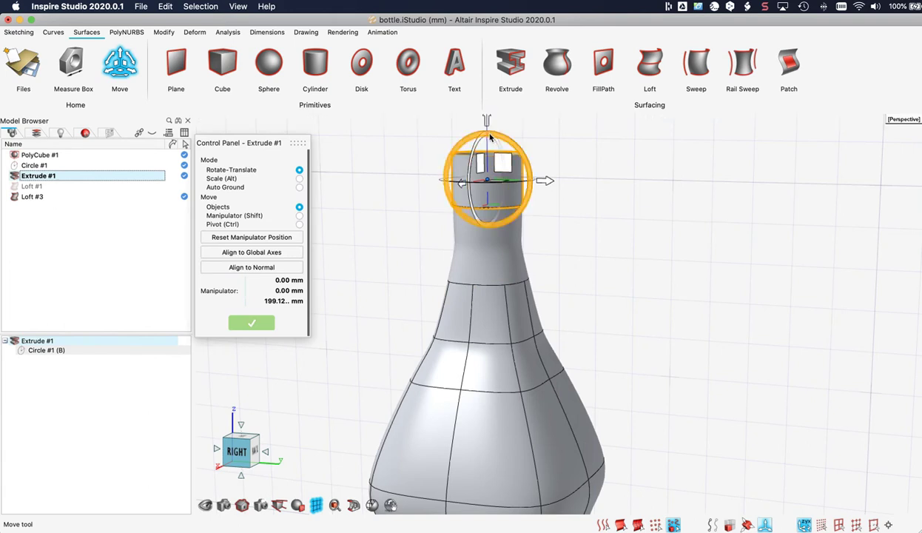
pyautogui.moveTo(488, 124); pyautogui.dragTo(494, 140)
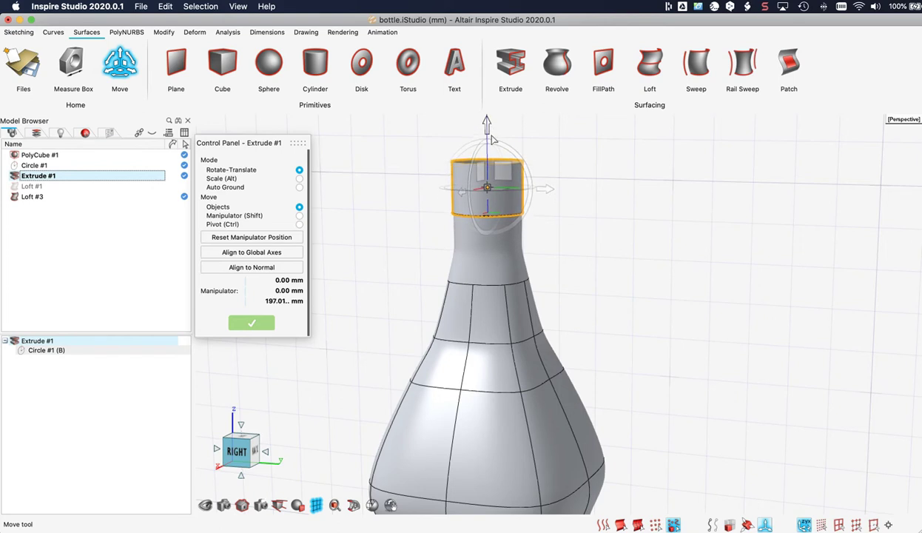
# Step: Move the top ring of control points on the PolyNURBS bottle body down to a manipulator height of about 170 mm
pyautogui.doubleClick(468, 325)
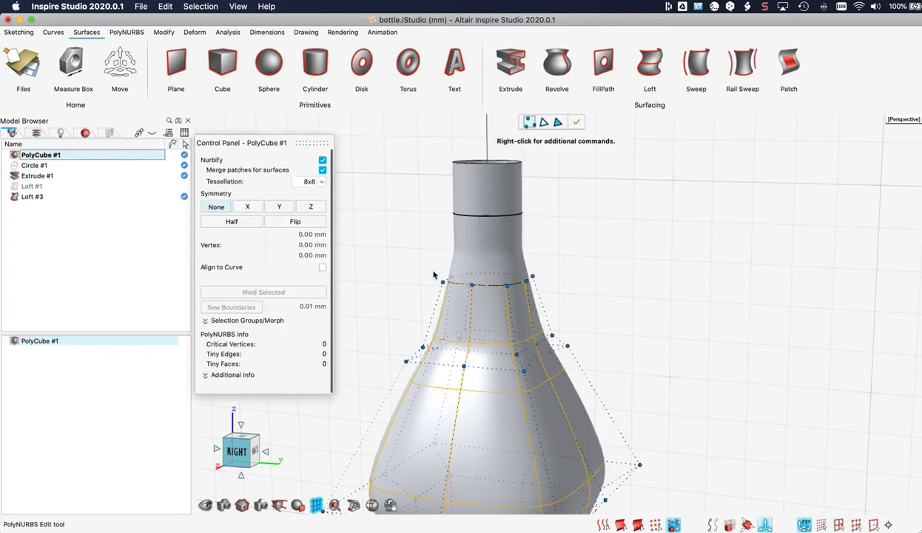
pyautogui.moveTo(391, 245); pyautogui.dragTo(569, 305)
pyautogui.press('m')
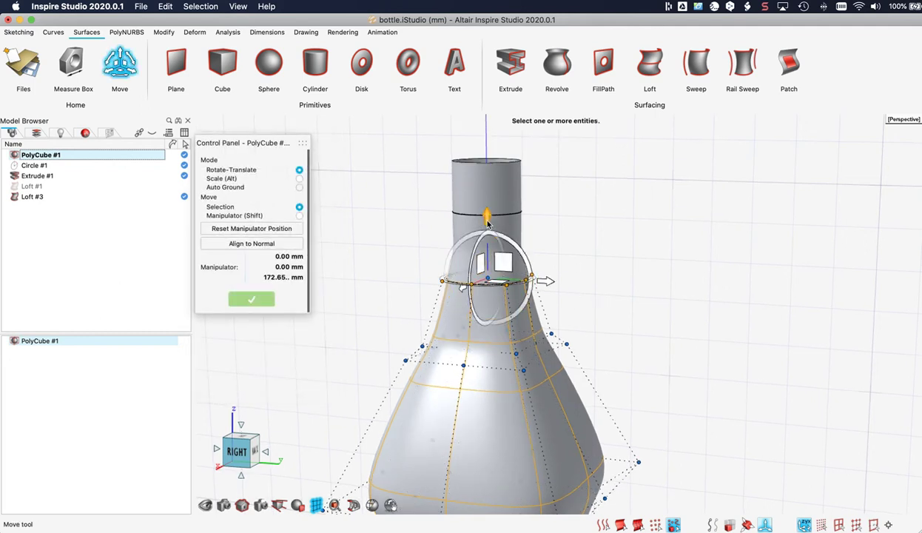
pyautogui.moveTo(488, 248); pyautogui.dragTo(487, 226)
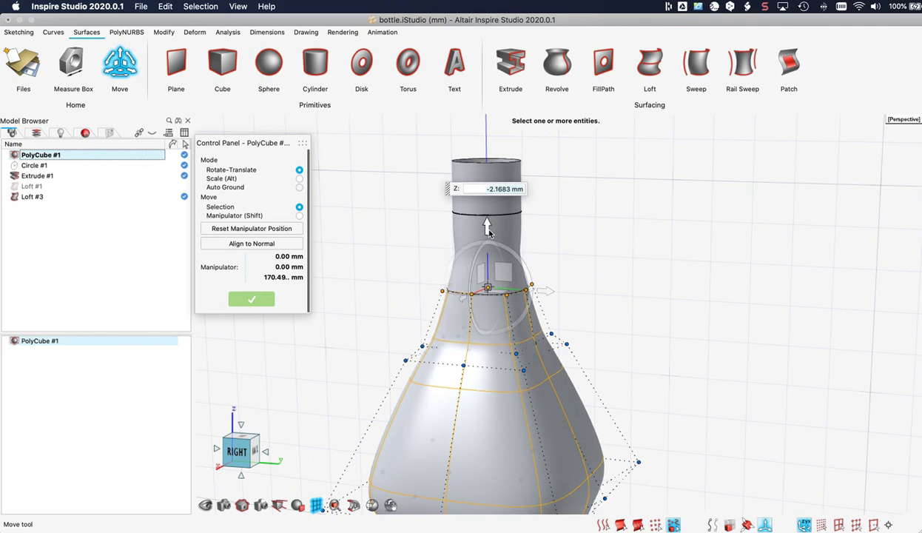
# Step: Scale the body's top ring of control points slightly and finish editing the PolyNURBS body
pyautogui.click(299, 179)
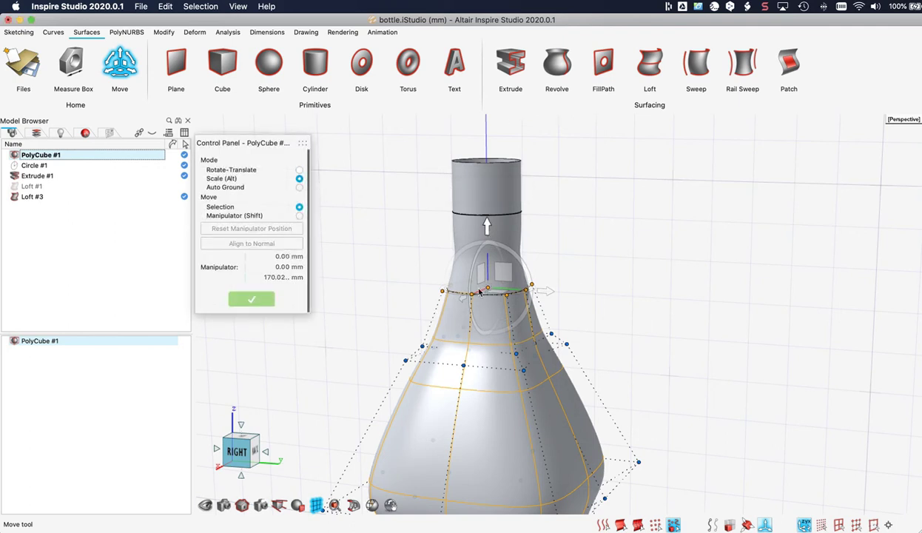
pyautogui.moveTo(502, 292); pyautogui.dragTo(506, 292)
pyautogui.rightClick(569, 260)
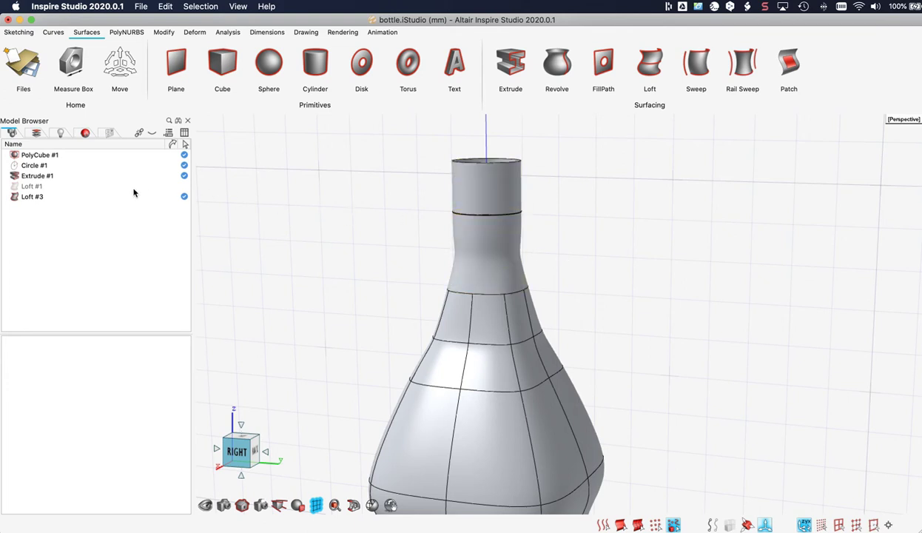
# Step: Set the diameter of the circle driving the neck extrusion to 15 mm
pyautogui.doubleClick(93, 166)
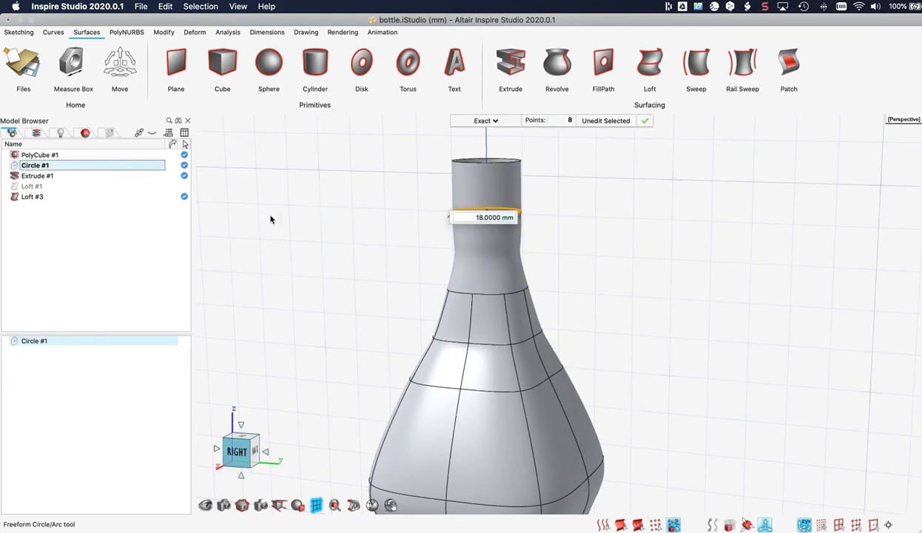
pyautogui.moveTo(313, 239); pyautogui.dragTo(315, 240, button='middle')
pyautogui.write('15')
pyautogui.press('Return')
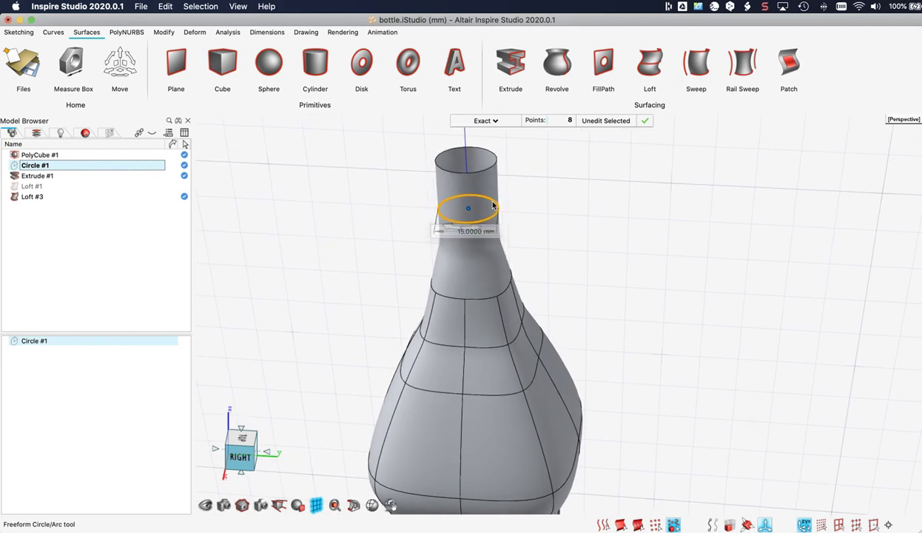
# Step: Enlarge the neck circle freehand to a diameter of about 19 mm
pyautogui.moveTo(483, 198); pyautogui.dragTo(505, 211)
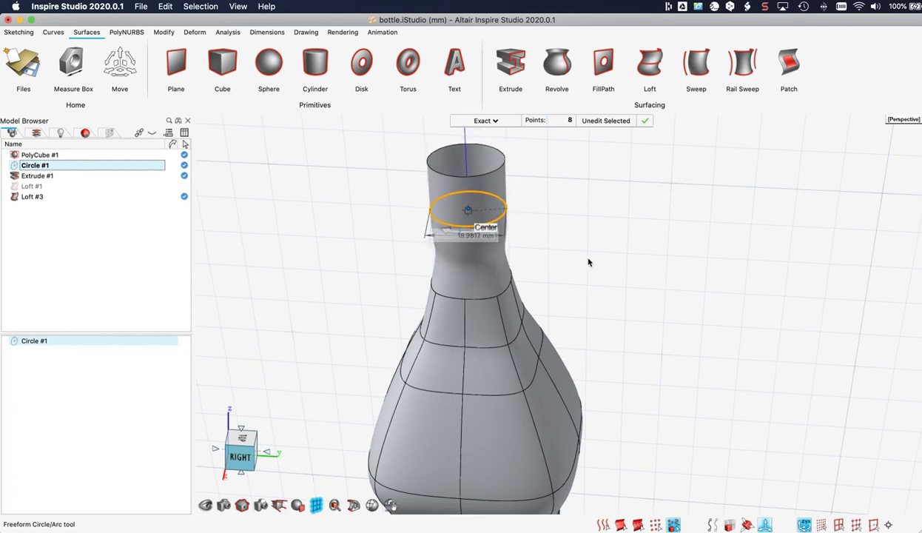
pyautogui.moveTo(589, 261); pyautogui.dragTo(598, 236, button='middle')
pyautogui.moveTo(598, 236); pyautogui.dragTo(592, 275, button='right')
pyautogui.moveTo(592, 275); pyautogui.dragTo(620, 256, button='middle')
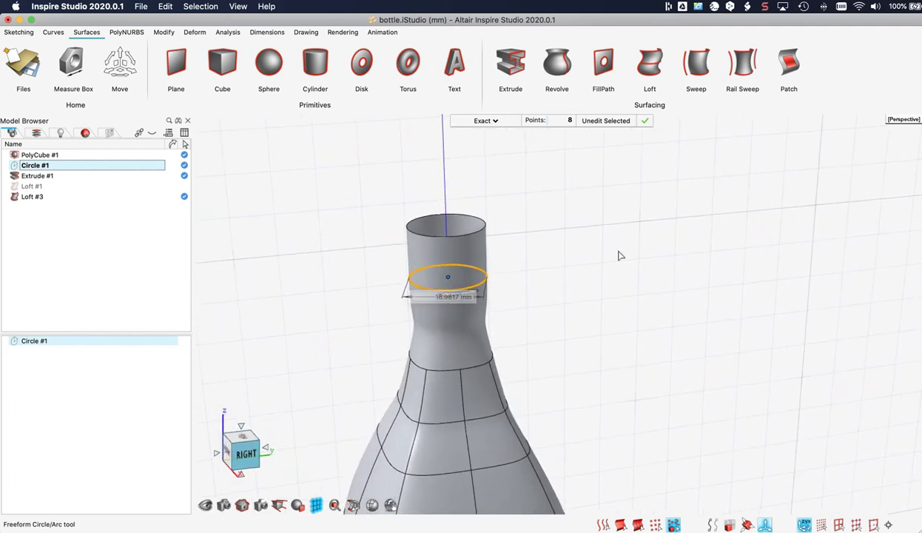
pyautogui.rightClick(587, 255)
# Step: Move and tilt the neck circle off the bottle's axis to about Y 15.2 mm and Z 193.7 mm, bending the neck
pyautogui.press('m')
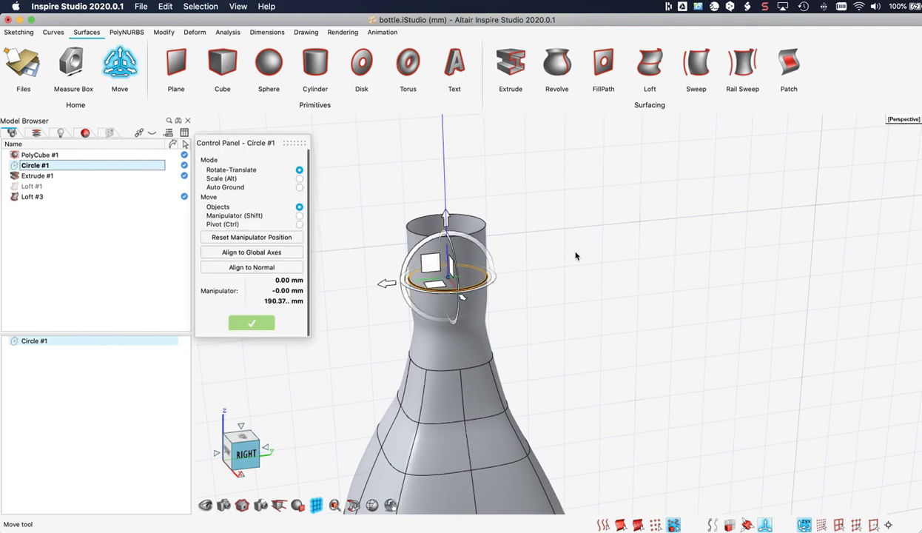
pyautogui.moveTo(437, 263); pyautogui.dragTo(480, 230)
pyautogui.moveTo(458, 265); pyautogui.dragTo(481, 258)
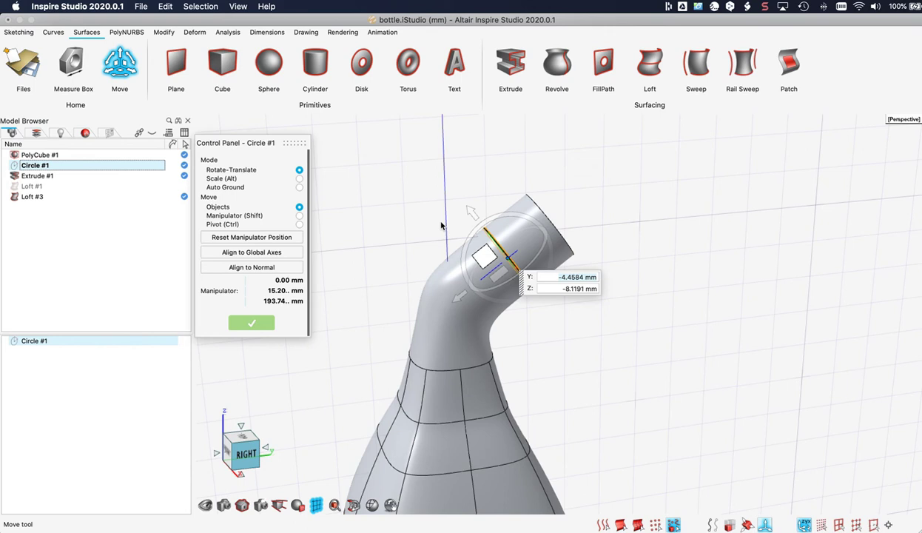
pyautogui.moveTo(430, 219); pyautogui.dragTo(400, 230, button='right')
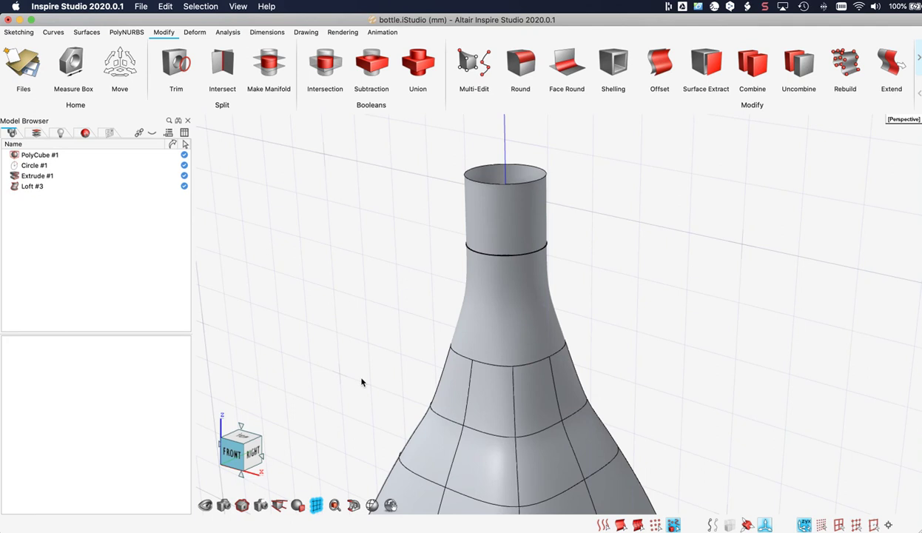
pyautogui.click(460, 355)
pyautogui.click(472, 306)
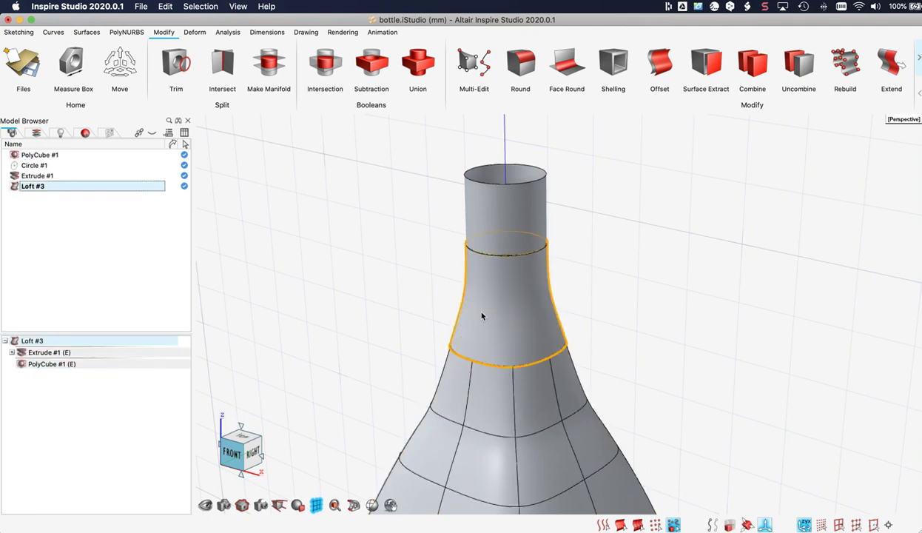
pyautogui.click(495, 231)
pyautogui.click(414, 225)
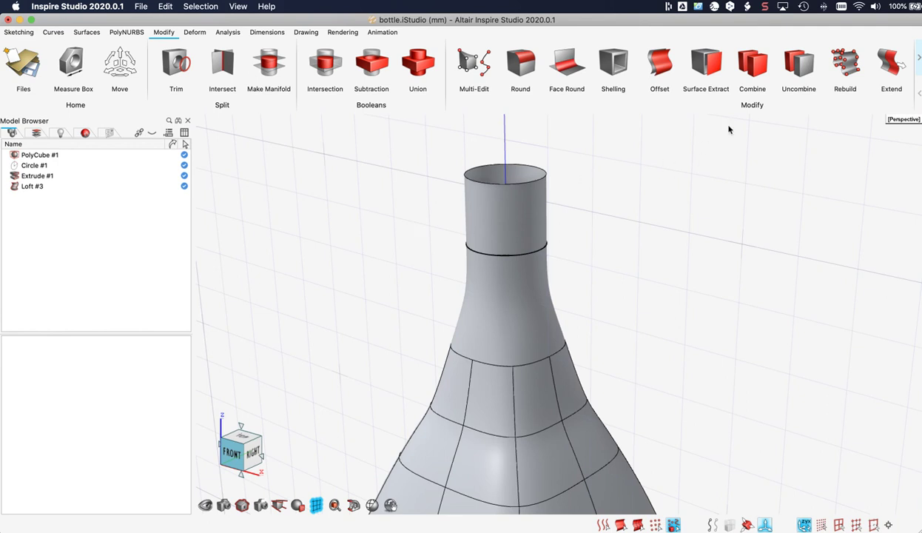
# Step: Combine the PolyNURBS bottle body, the neck loft and the extruded cylinder into one object
pyautogui.click(750, 65)
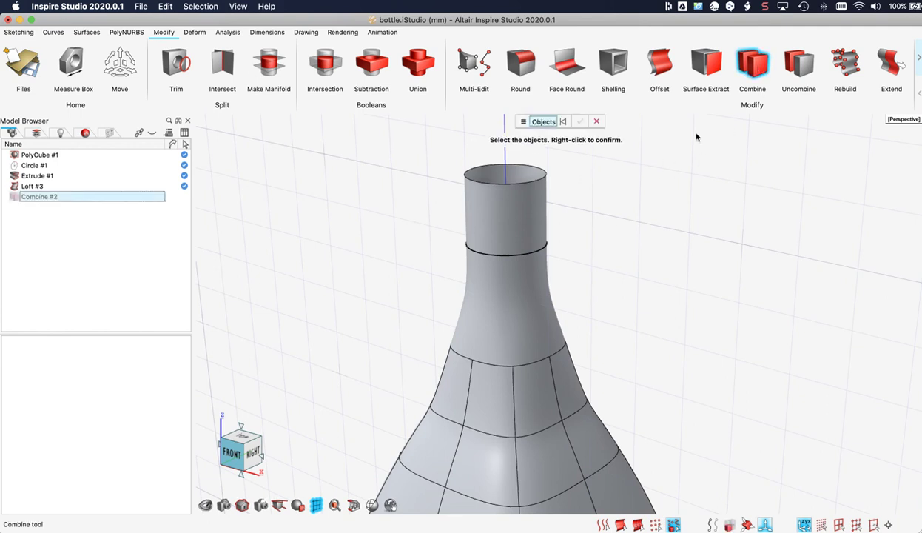
pyautogui.click(508, 436)
pyautogui.click(500, 302)
pyautogui.click(519, 217)
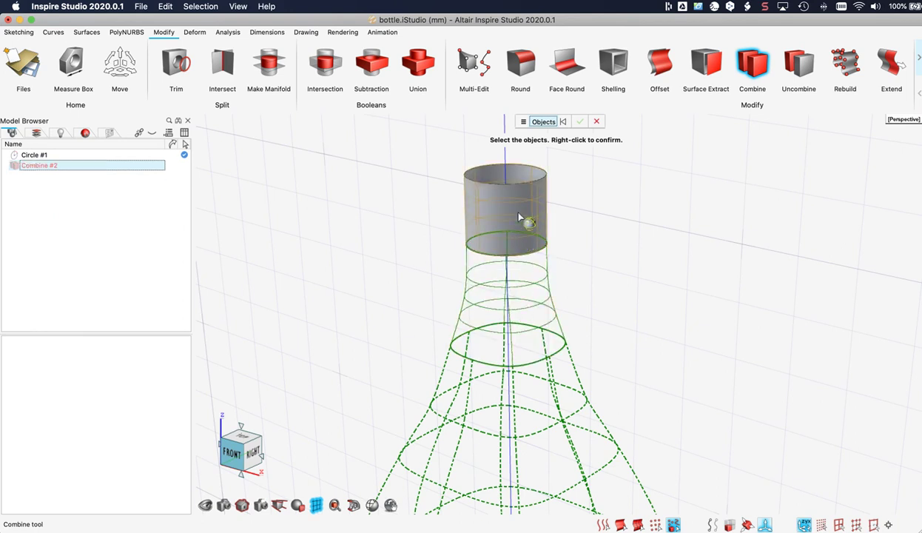
pyautogui.rightClick(591, 217)
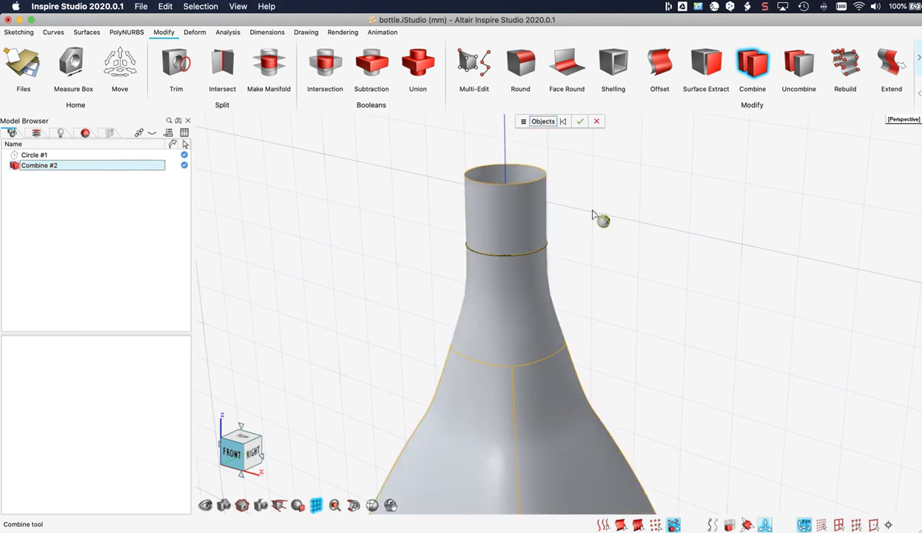
pyautogui.click(556, 221)
pyautogui.click(532, 224)
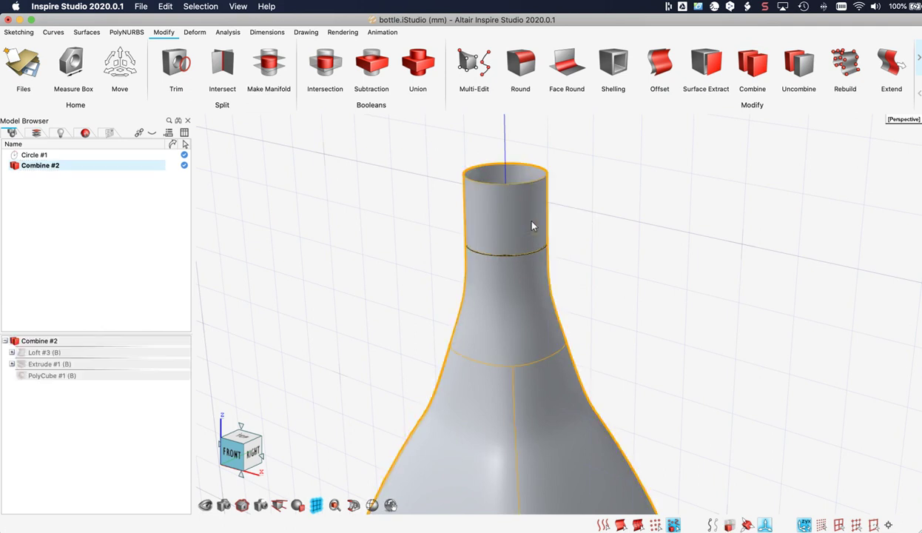
pyautogui.click(581, 231)
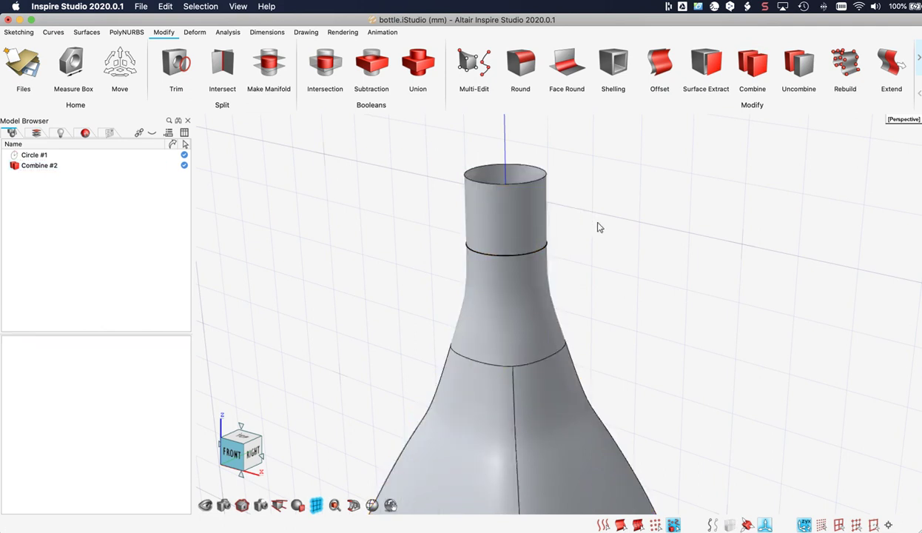
# Step: Offset the surfaces of the combined bottle outward with a global offset of 1 mm
pyautogui.click(656, 71)
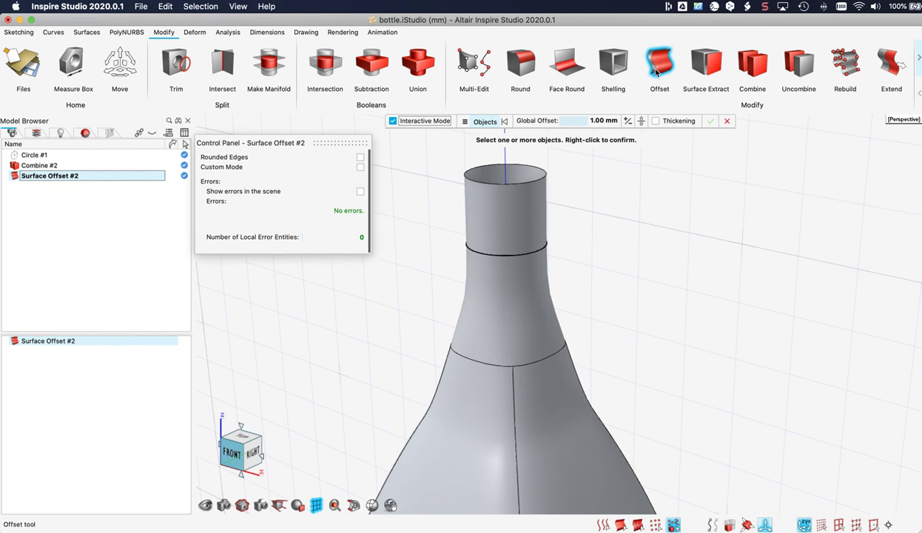
pyautogui.click(521, 196)
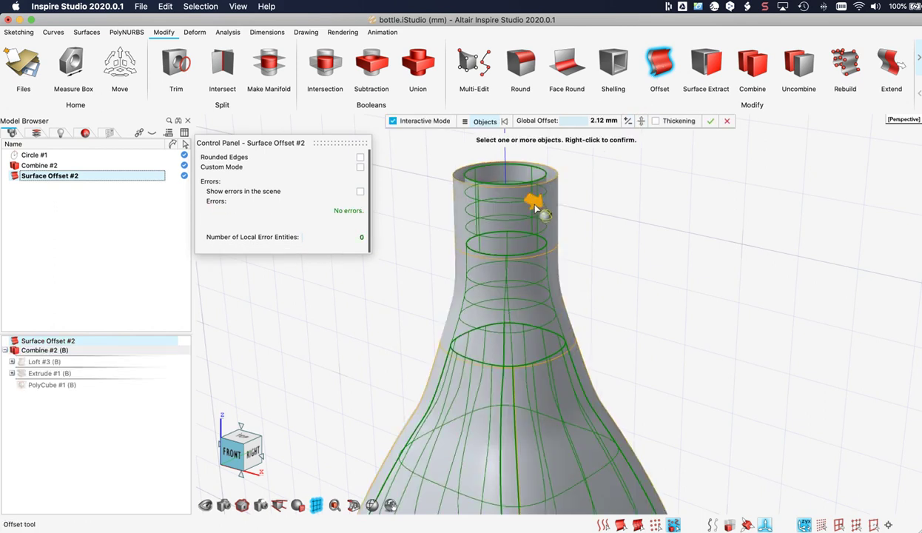
pyautogui.moveTo(570, 177); pyautogui.dragTo(583, 225, button='middle')
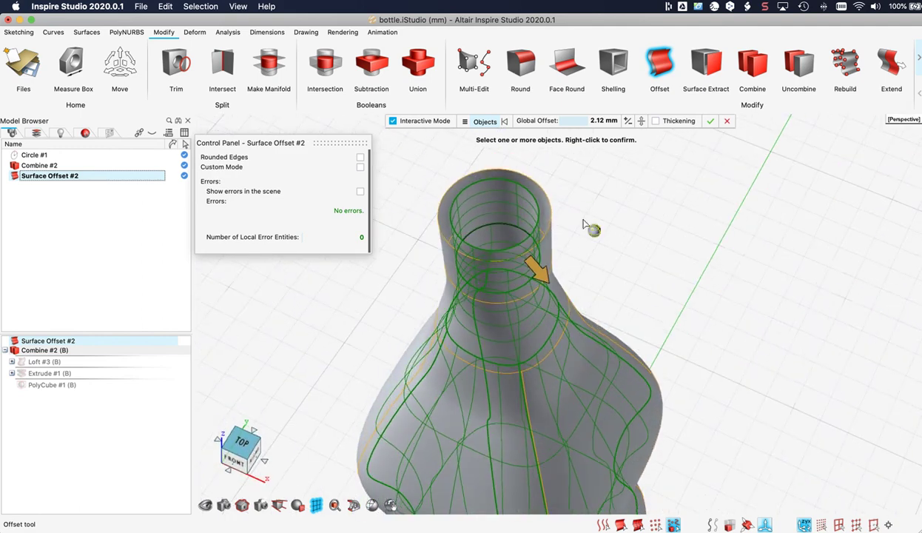
pyautogui.click(594, 121)
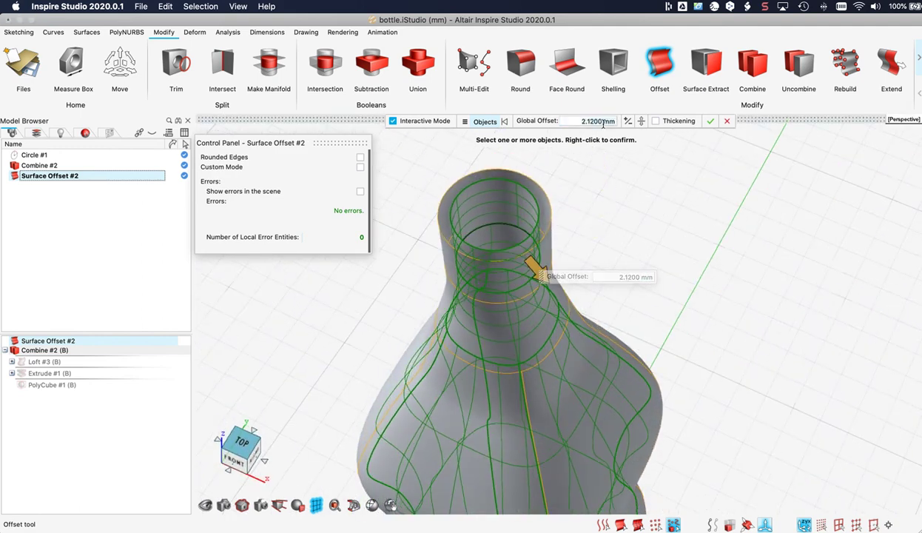
pyautogui.write('1')
pyautogui.press('Return')
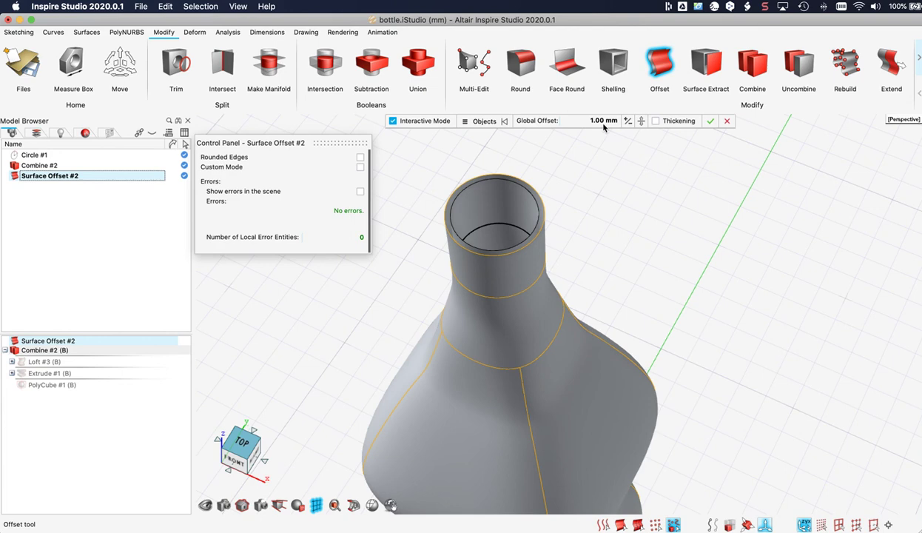
# Step: Enable thickening so the offset forms a solid bottle wall, and accept the surface offset
pyautogui.click(655, 121)
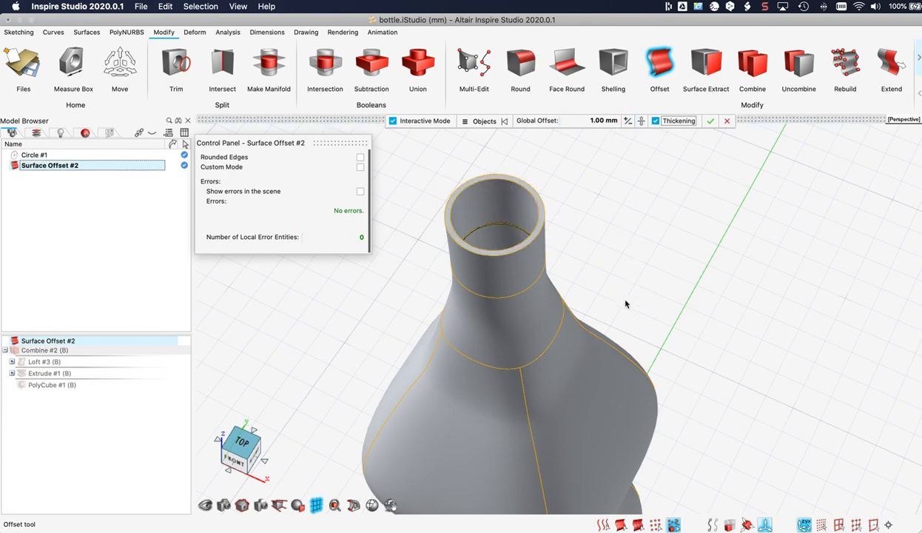
pyautogui.scroll(-5, 615, 303)
pyautogui.moveTo(613, 304); pyautogui.dragTo(588, 266, button='middle')
pyautogui.moveTo(609, 304); pyautogui.dragTo(566, 196, button='right')
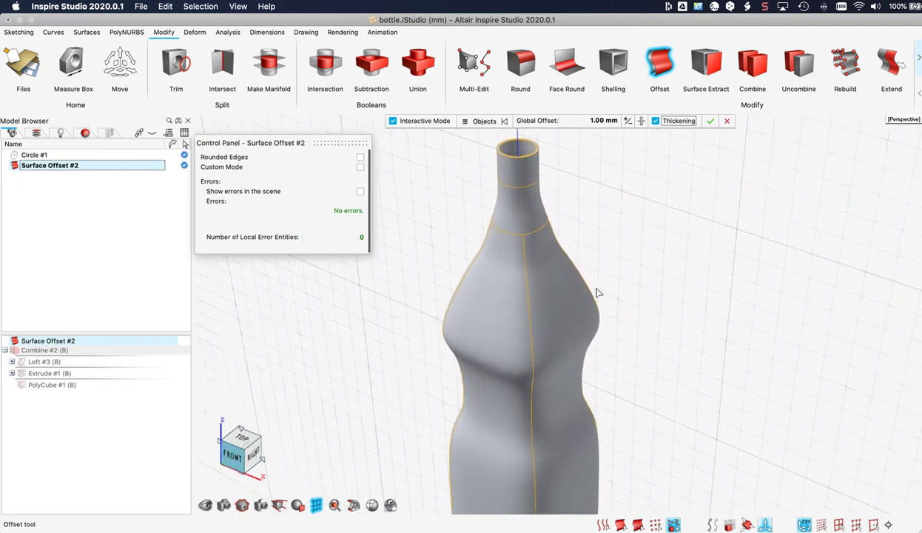
pyautogui.scroll(-2, 595, 290)
pyautogui.moveTo(590, 286); pyautogui.dragTo(575, 280, button='right')
pyautogui.click(709, 121)
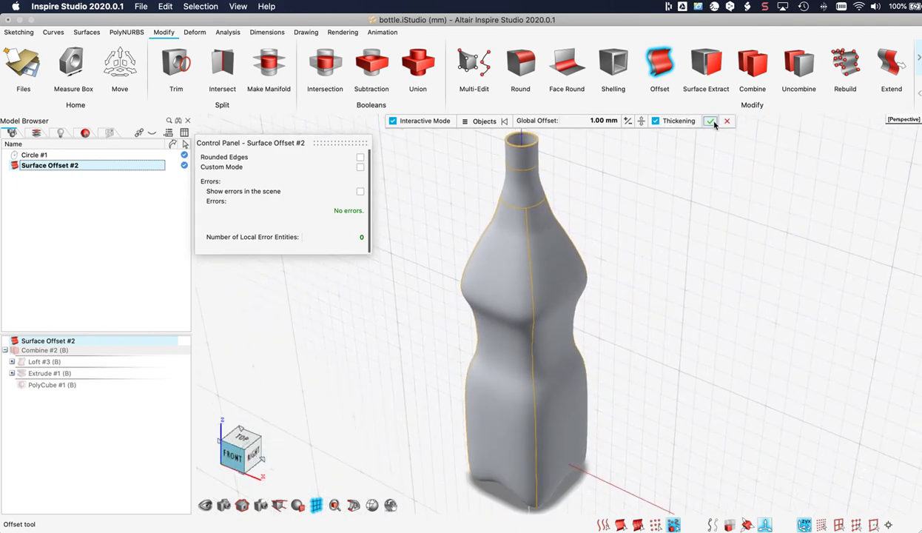